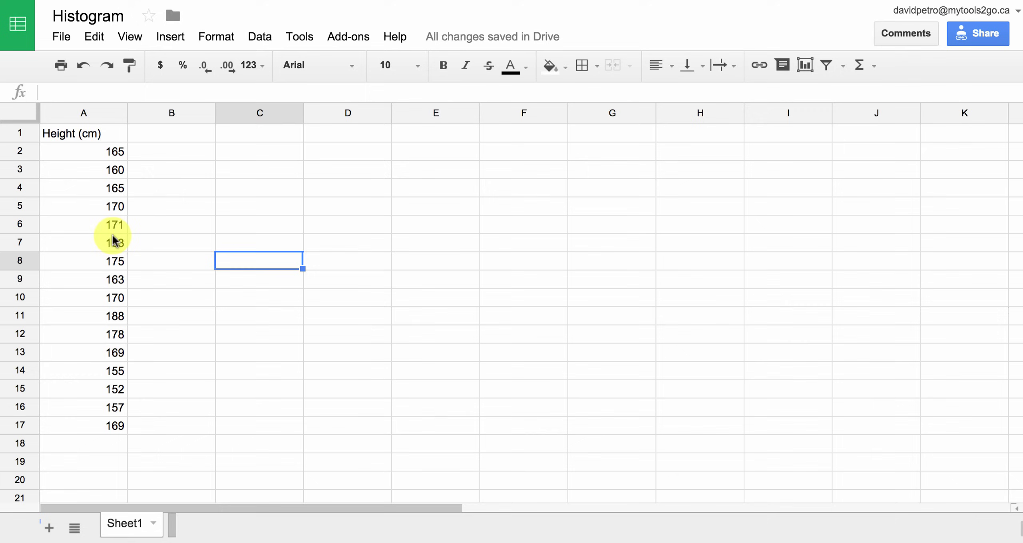
- Create a chart from the heights in A1:A17 and choose the Histogram chart type
left_click_drag(90, 140, 96, 376)
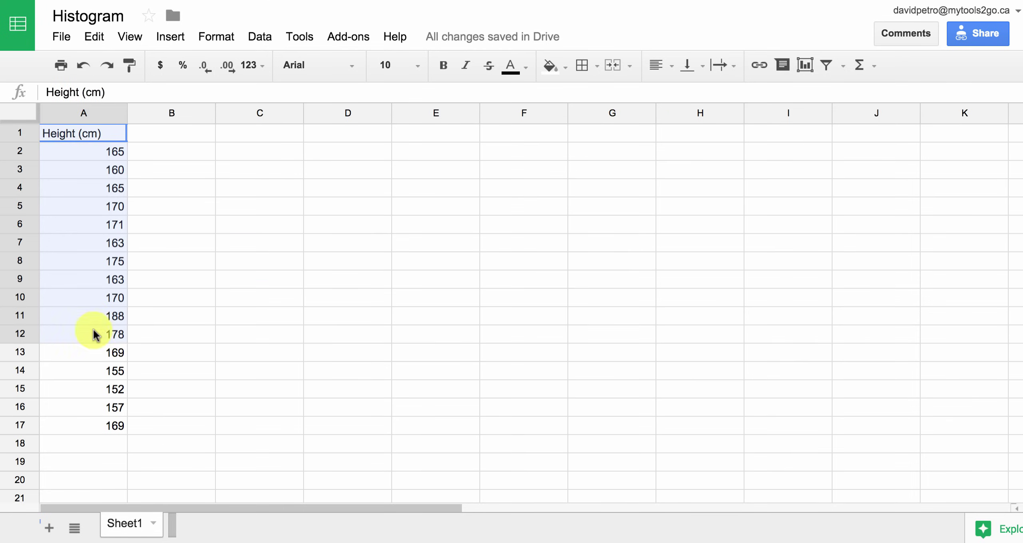
left_click_drag(96, 376, 115, 418)
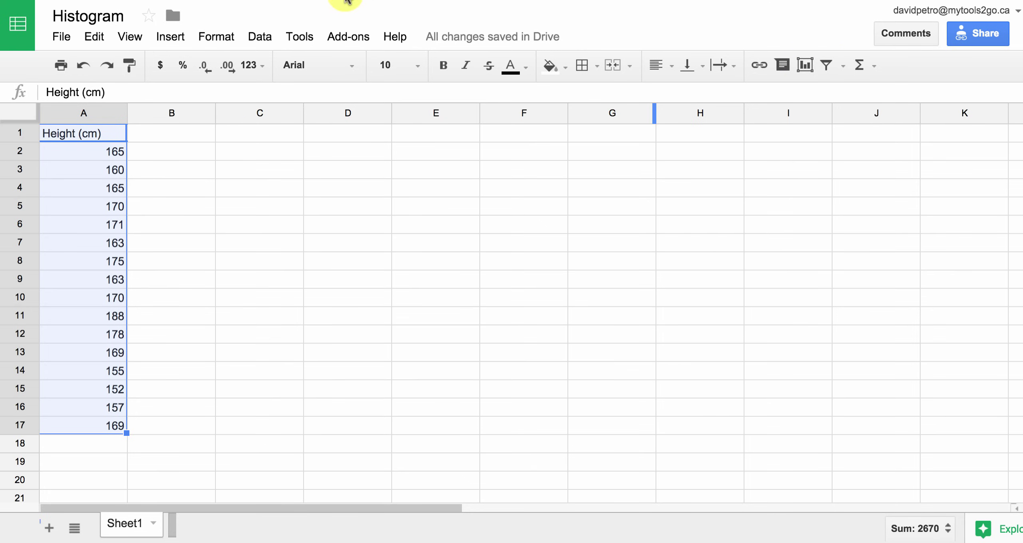
left_click(175, 39)
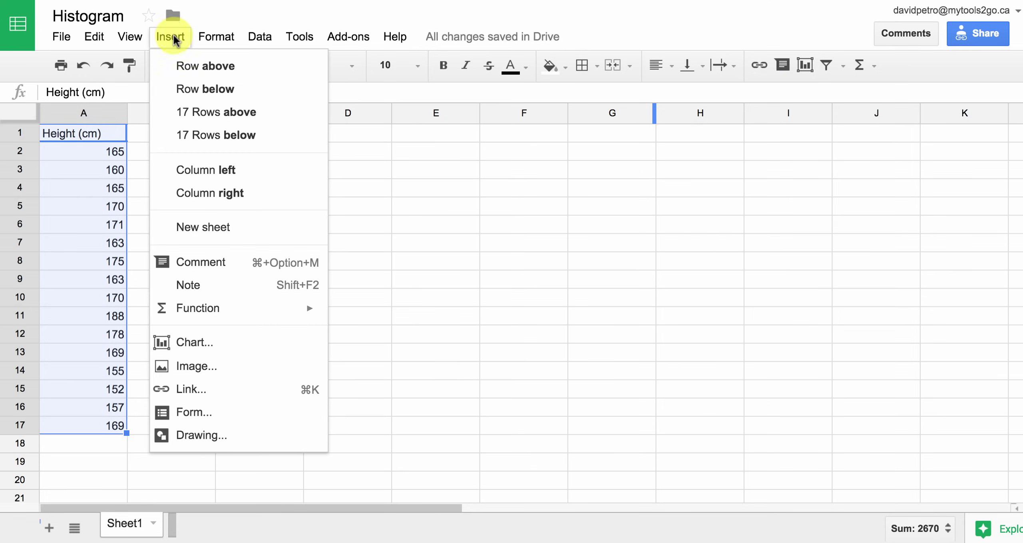
left_click(185, 344)
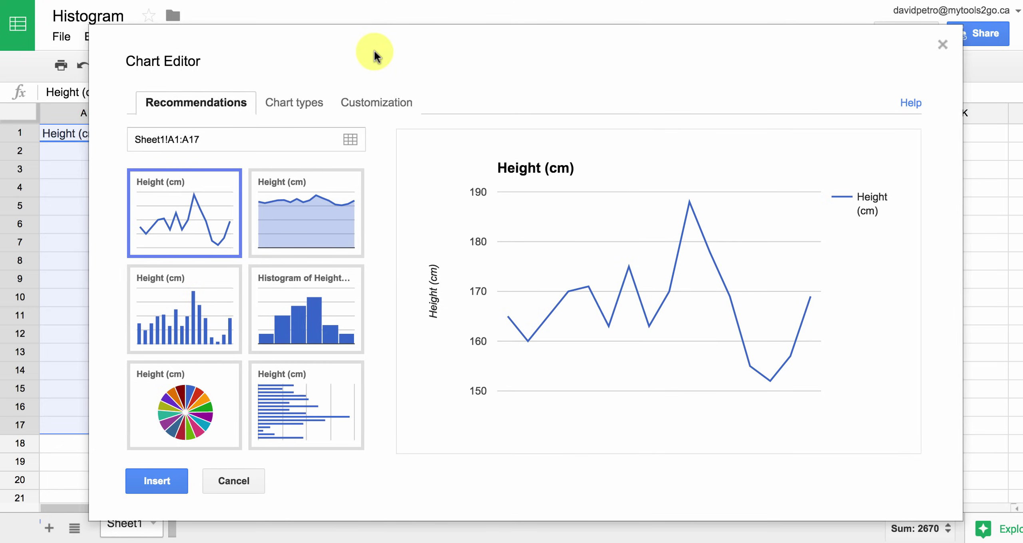
left_click_drag(364, 51, 414, 41)
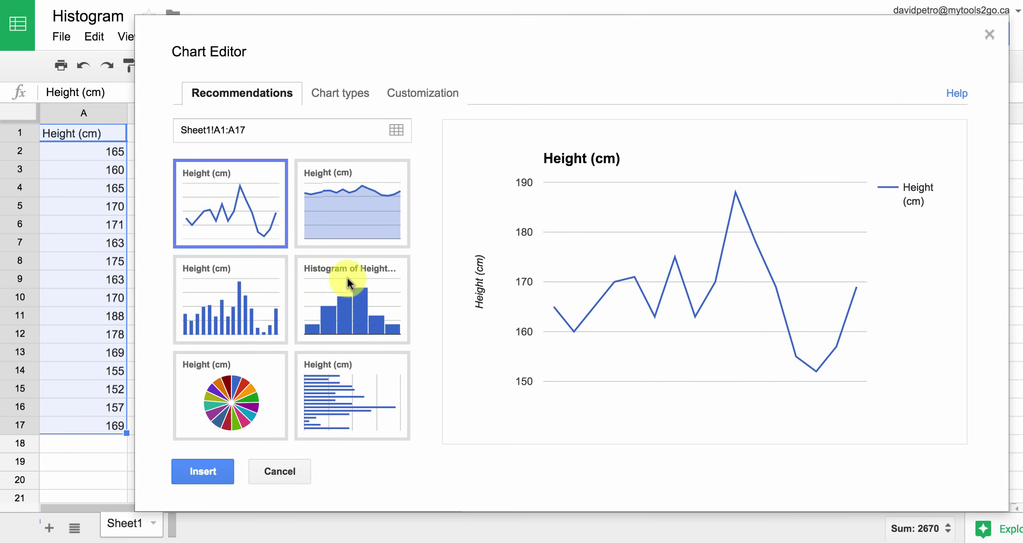
left_click(359, 299)
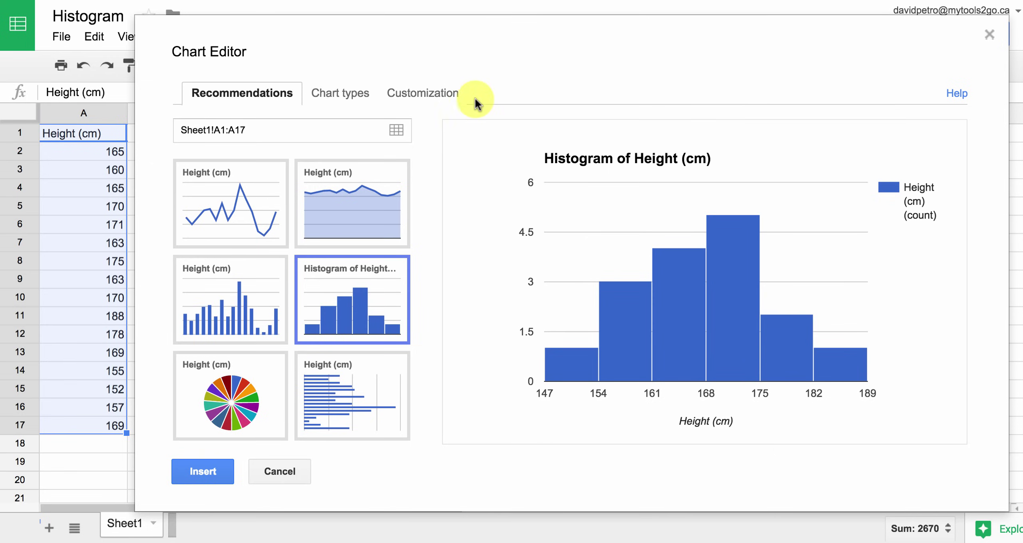
- Change the chart title to 'Height of Students' and set the Legend to None
left_click(428, 96)
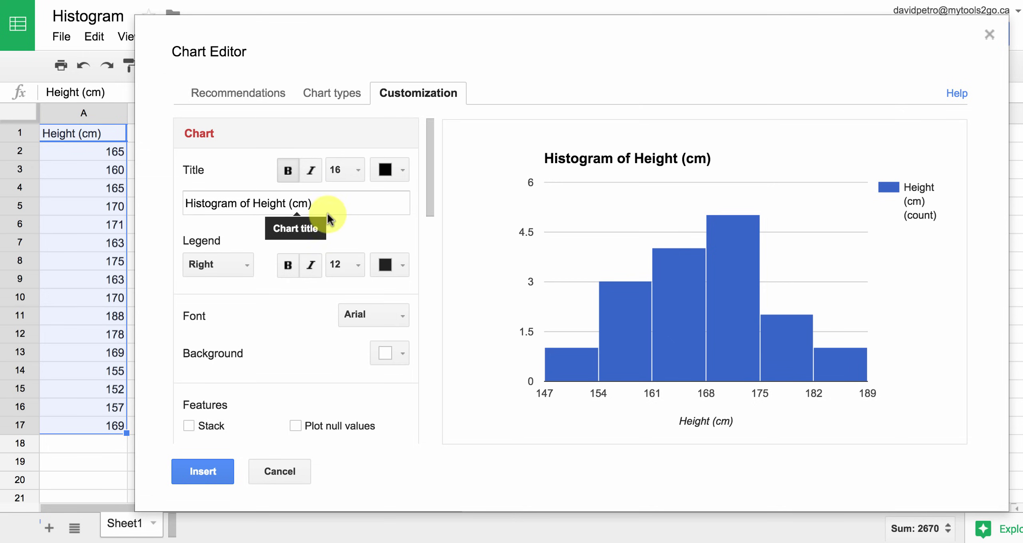
left_click_drag(324, 204, 172, 193)
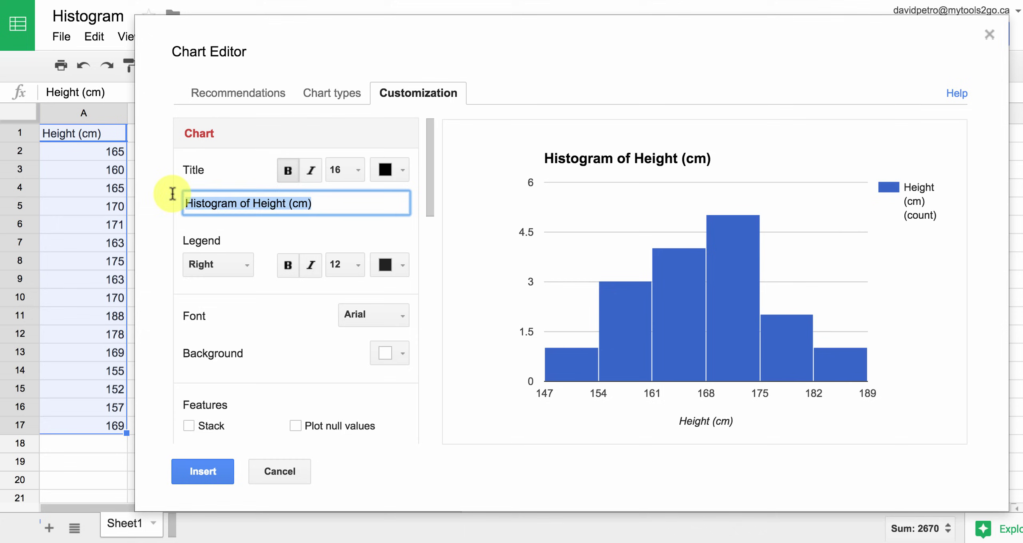
type("Height of St")
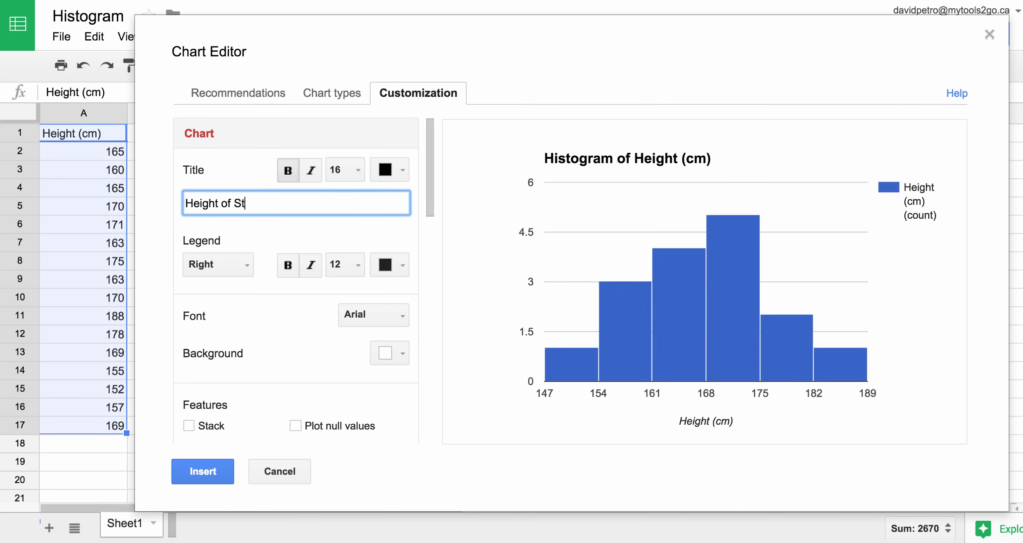
type("udents")
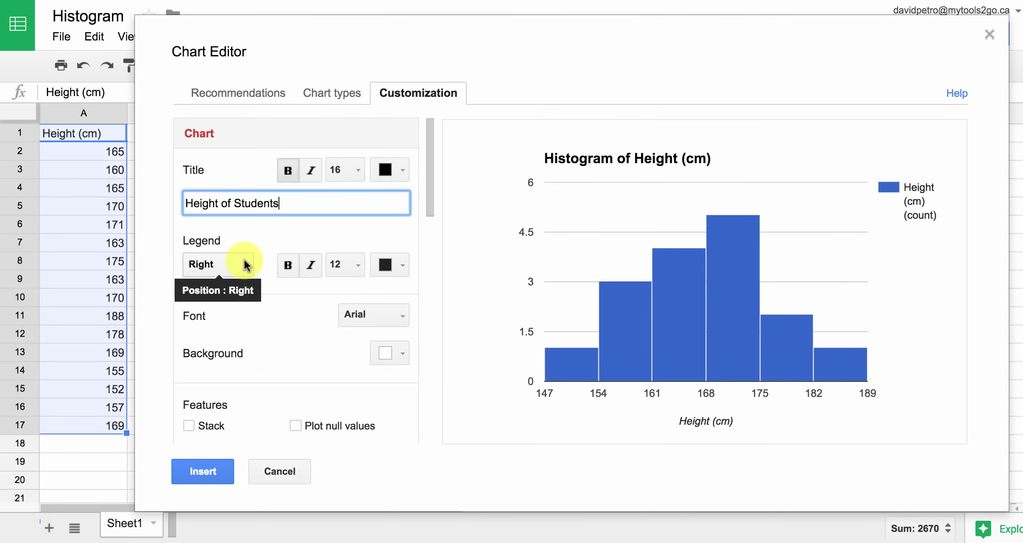
left_click(246, 266)
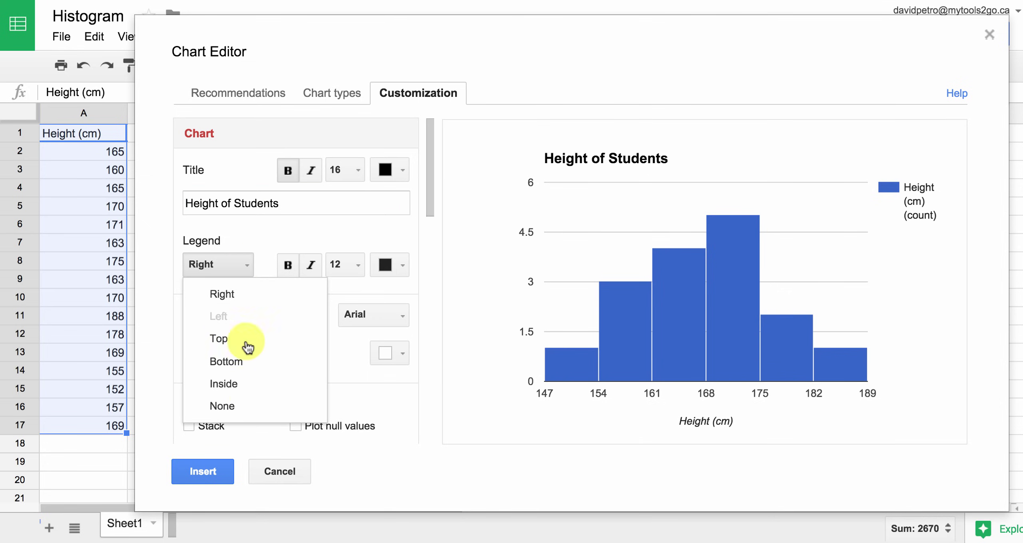
left_click(251, 411)
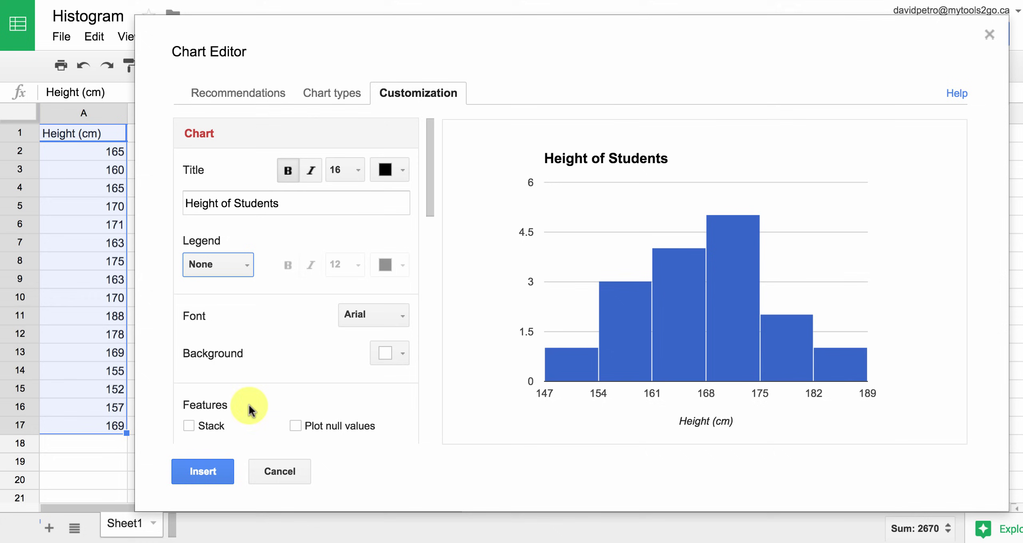
left_click_drag(427, 158, 433, 235)
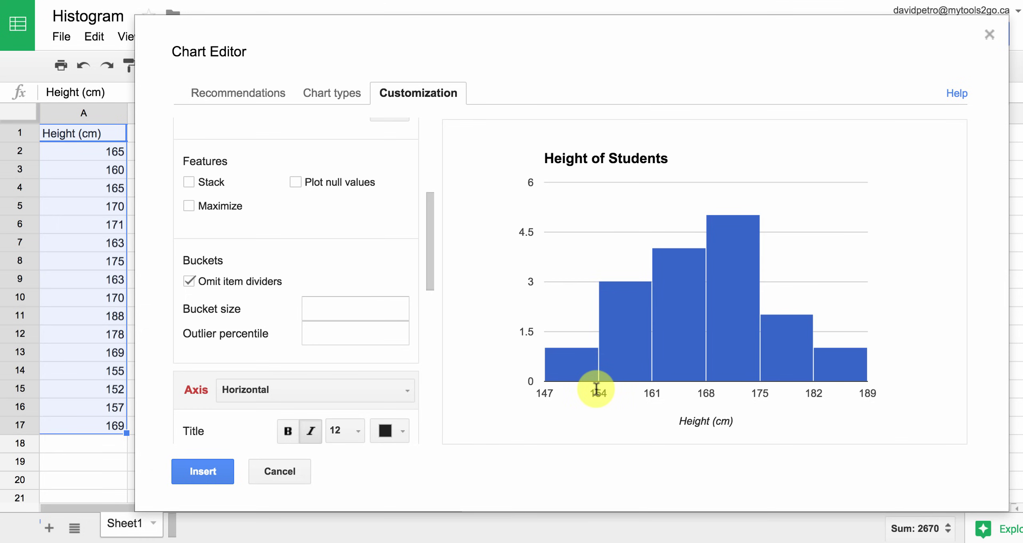
- Set Bucket size to 5, compare it with 10, then set it back to 5
left_click(395, 310)
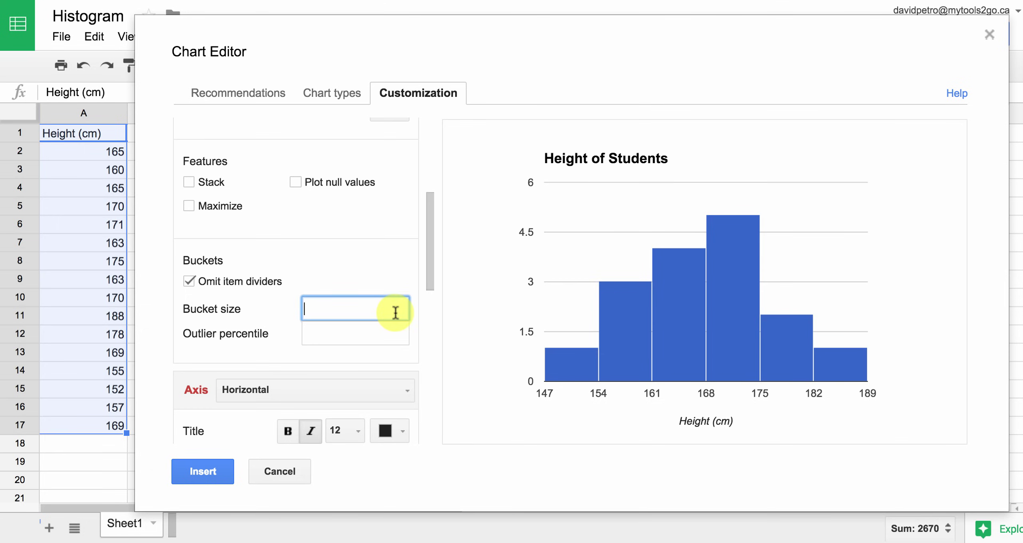
type("5")
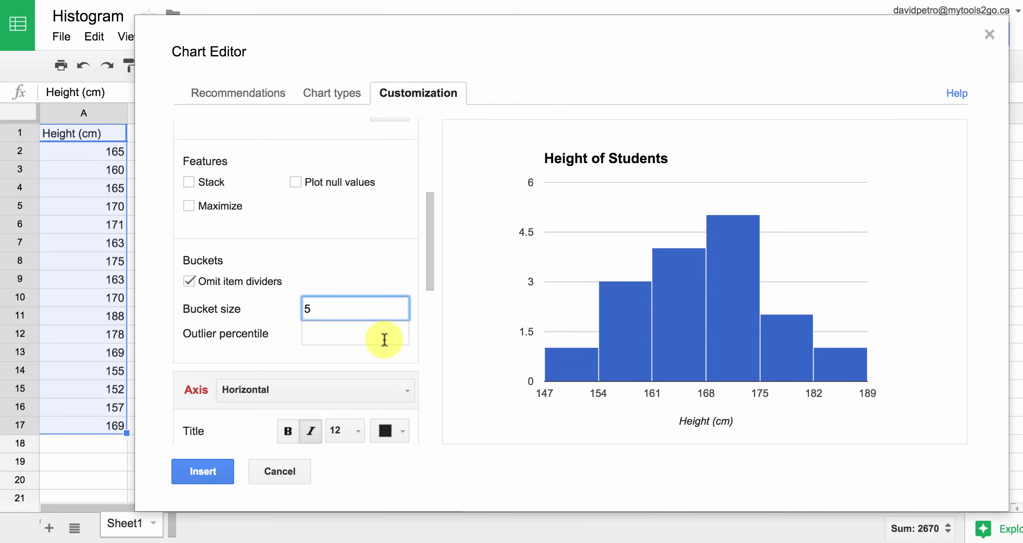
left_click(384, 336)
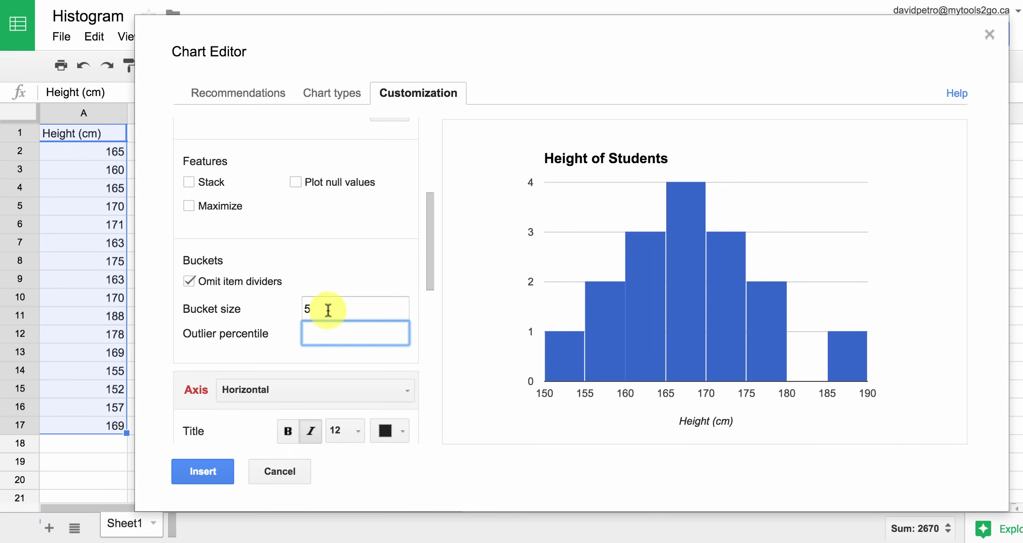
left_click(313, 309)
type("10")
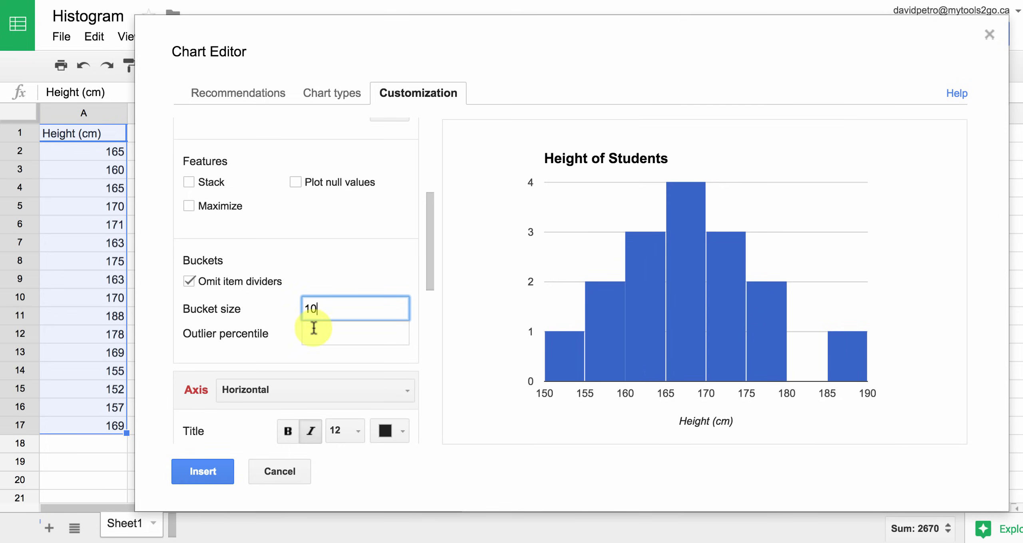
left_click(310, 333)
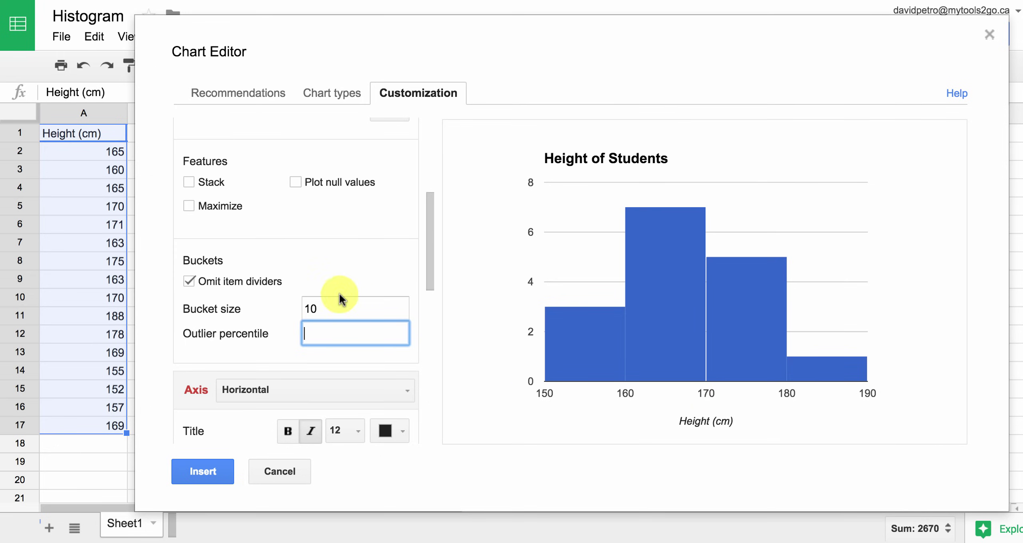
left_click_drag(317, 308, 297, 307)
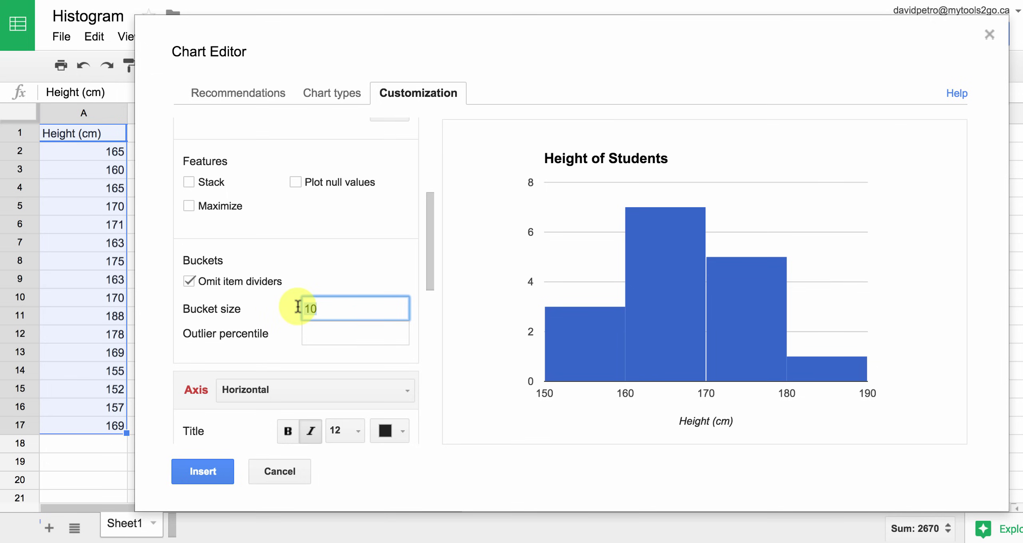
type("5")
left_click(323, 329)
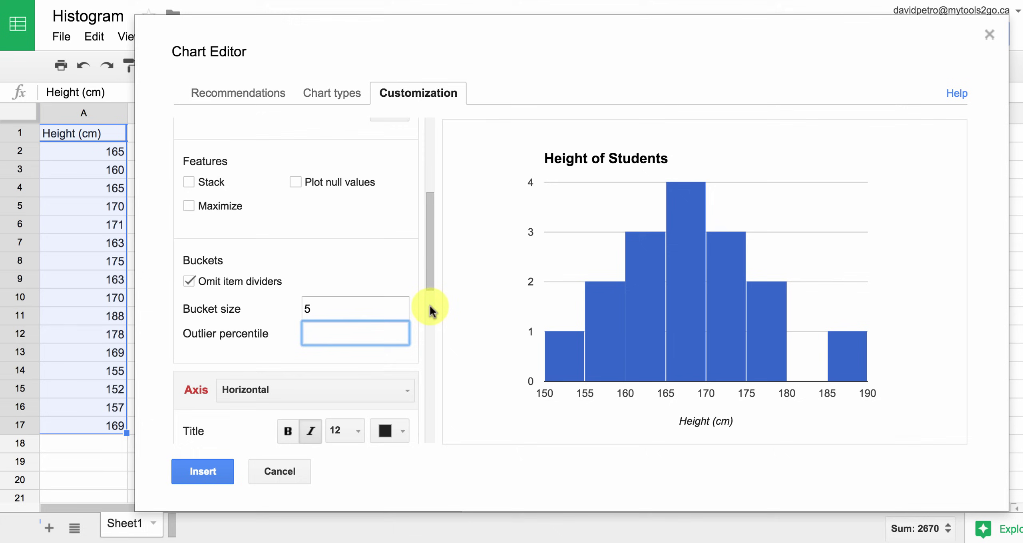
left_click_drag(428, 270, 435, 354)
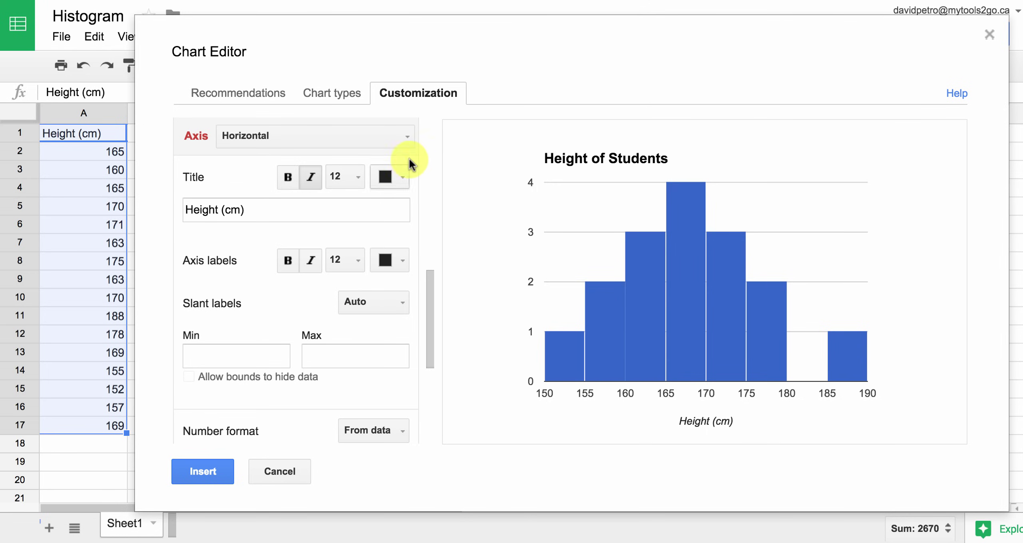
left_click(406, 135)
left_click(370, 188)
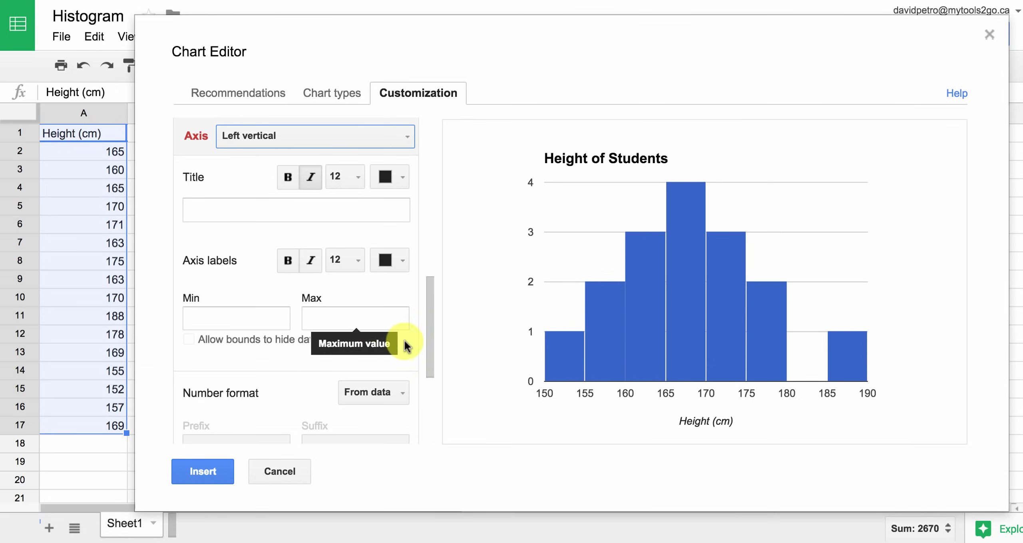
scroll(407, 402, "down", 3)
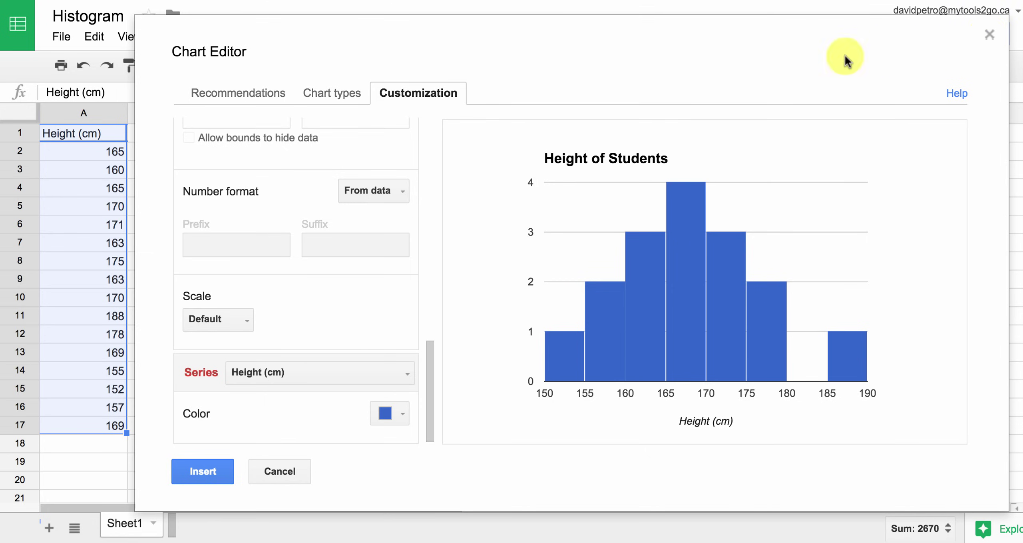
- Insert the histogram and move it to the right of column A
left_click(196, 475)
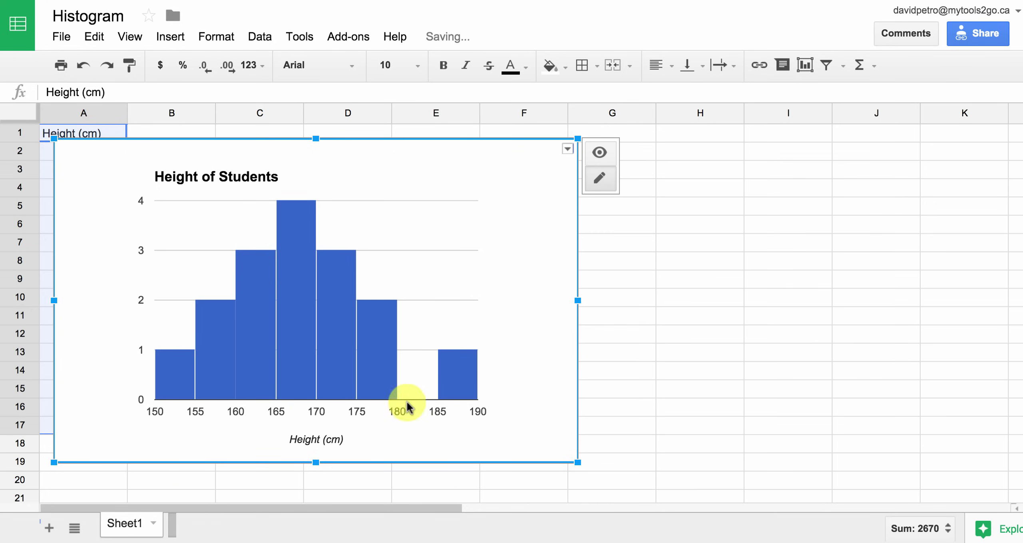
left_click_drag(338, 158, 560, 156)
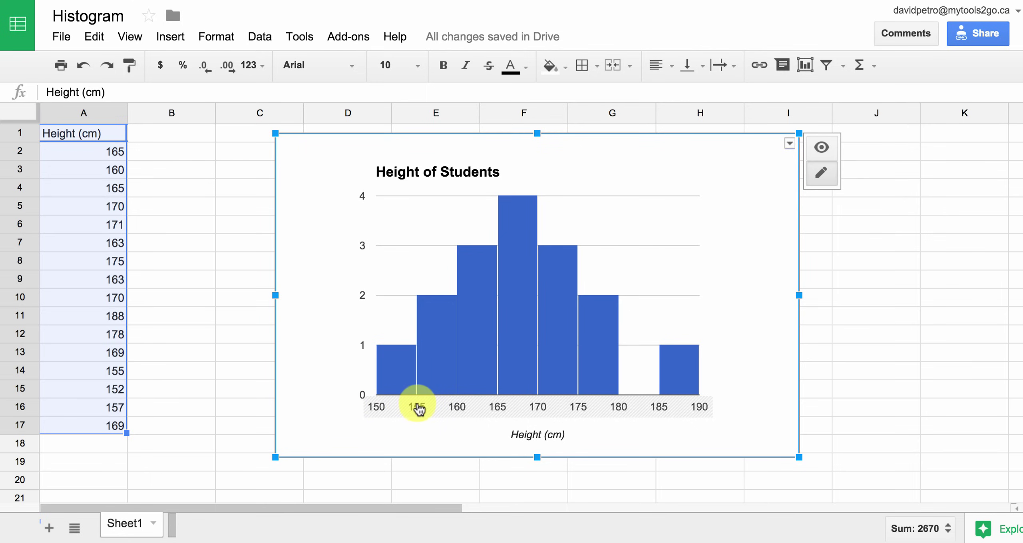
left_click(436, 370)
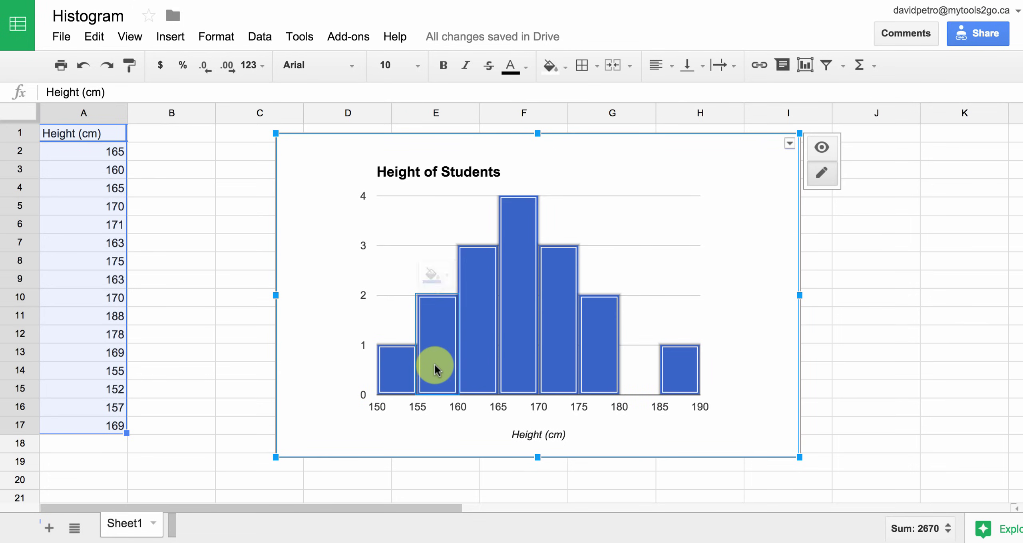
left_click(399, 373)
left_click(399, 382)
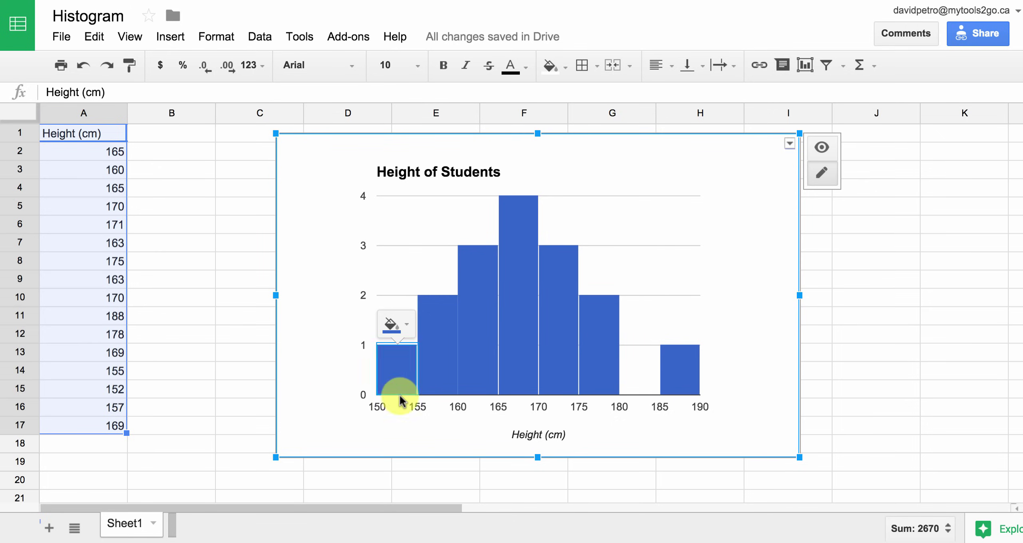
left_click(399, 354)
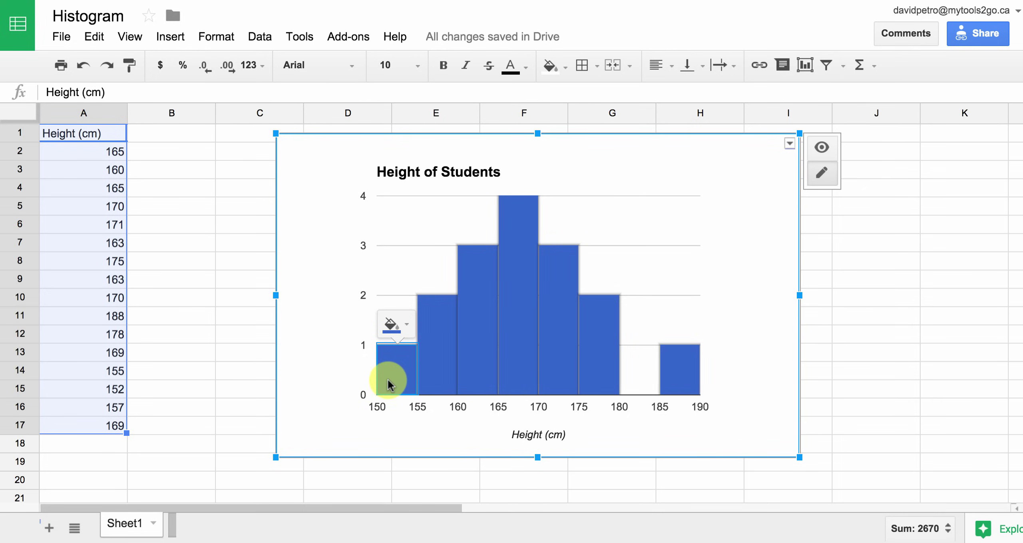